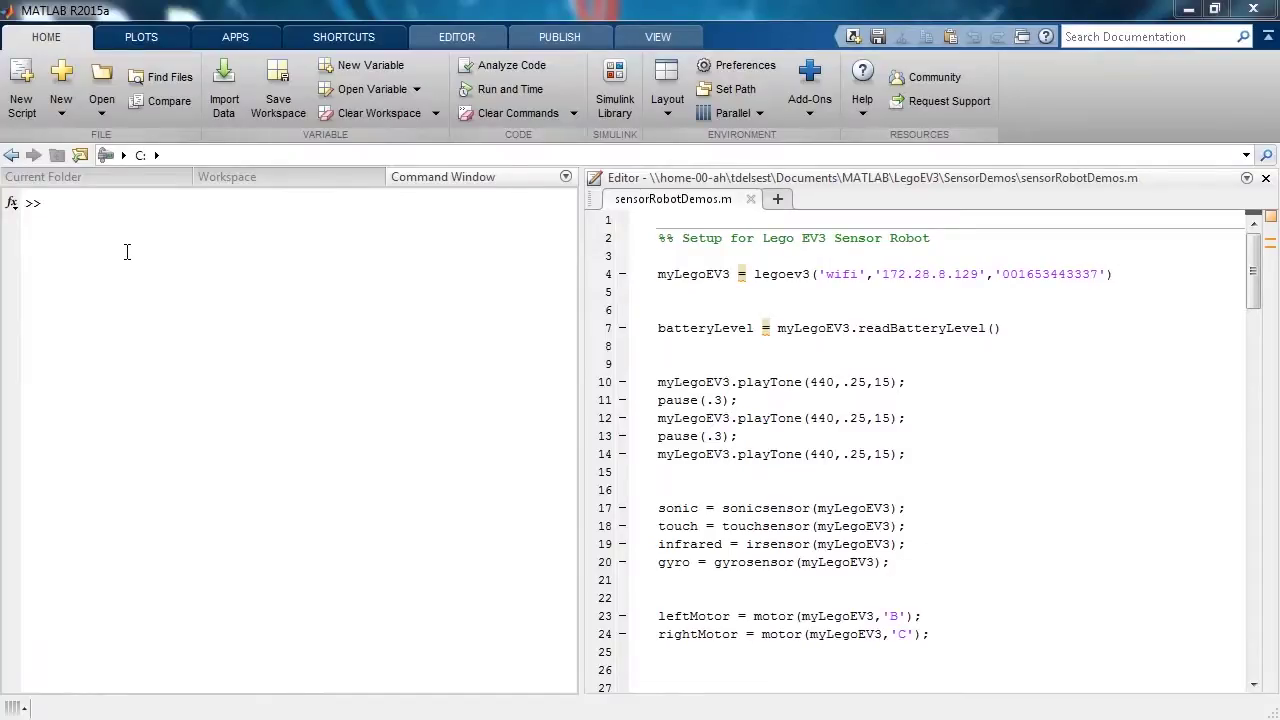
Launch the Support Package Installer via Add-Ons > Get Hardware Support Packages.
click(127, 252)
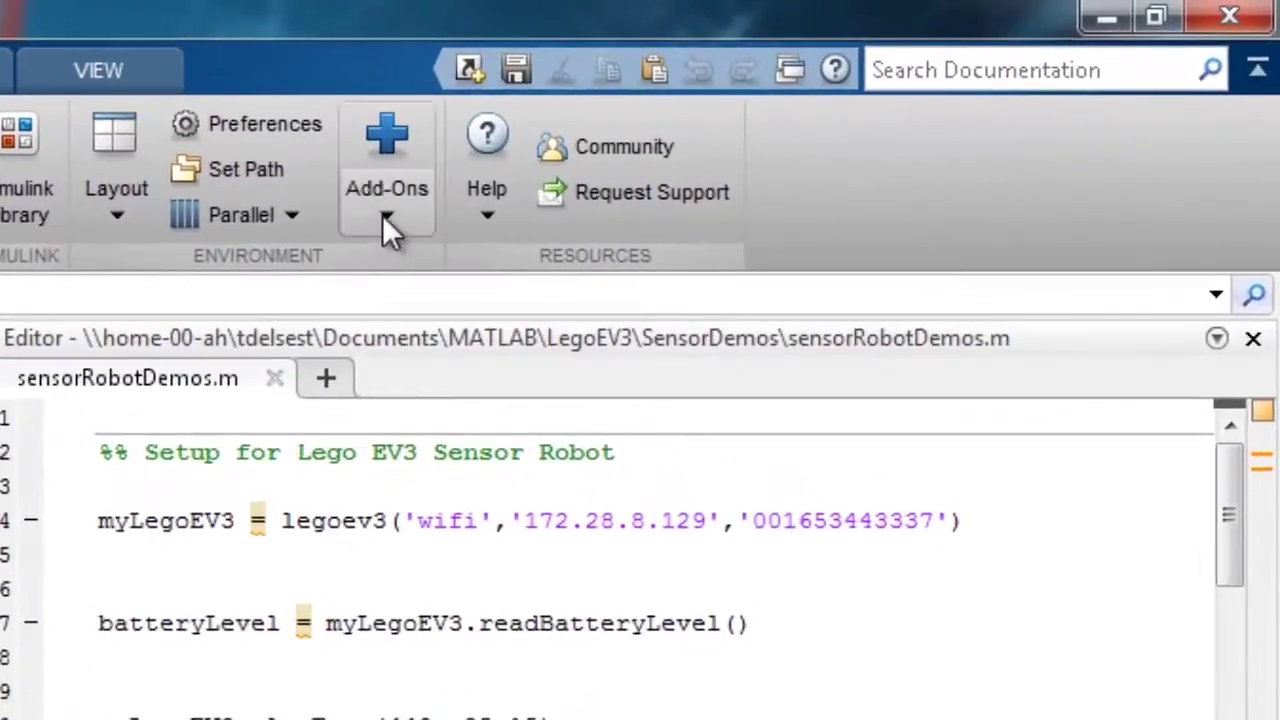
click(386, 215)
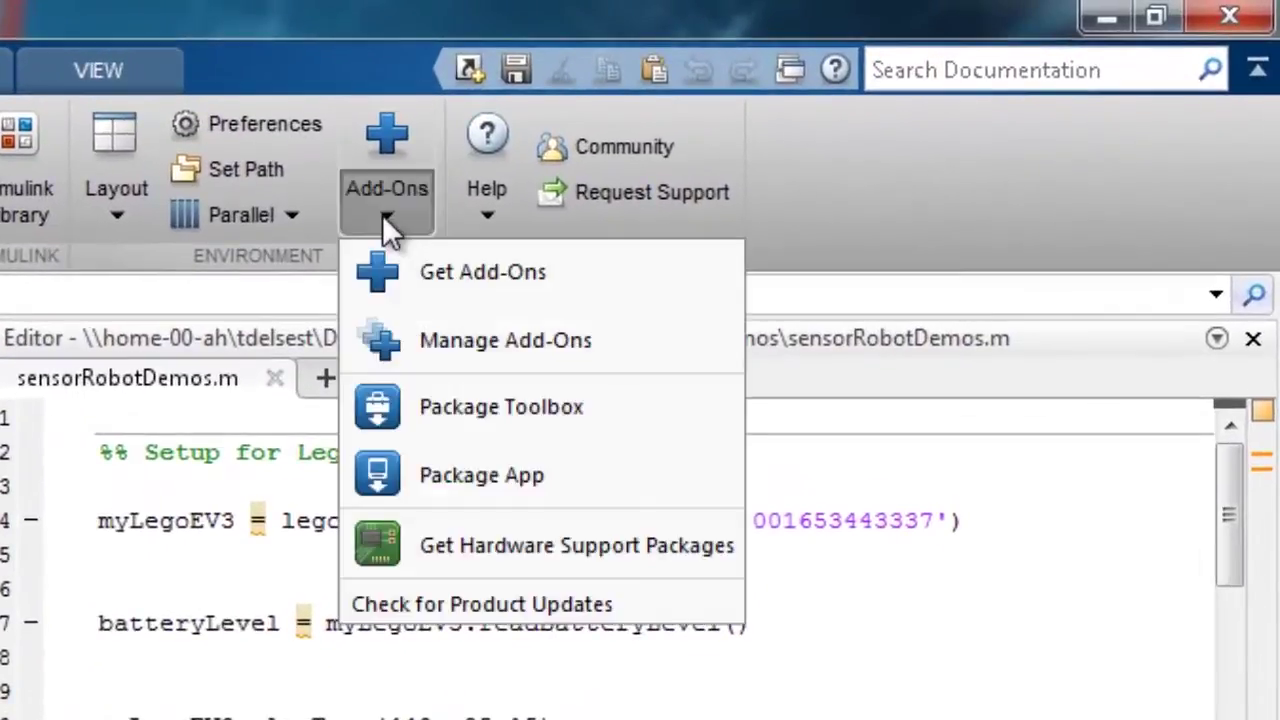
click(690, 548)
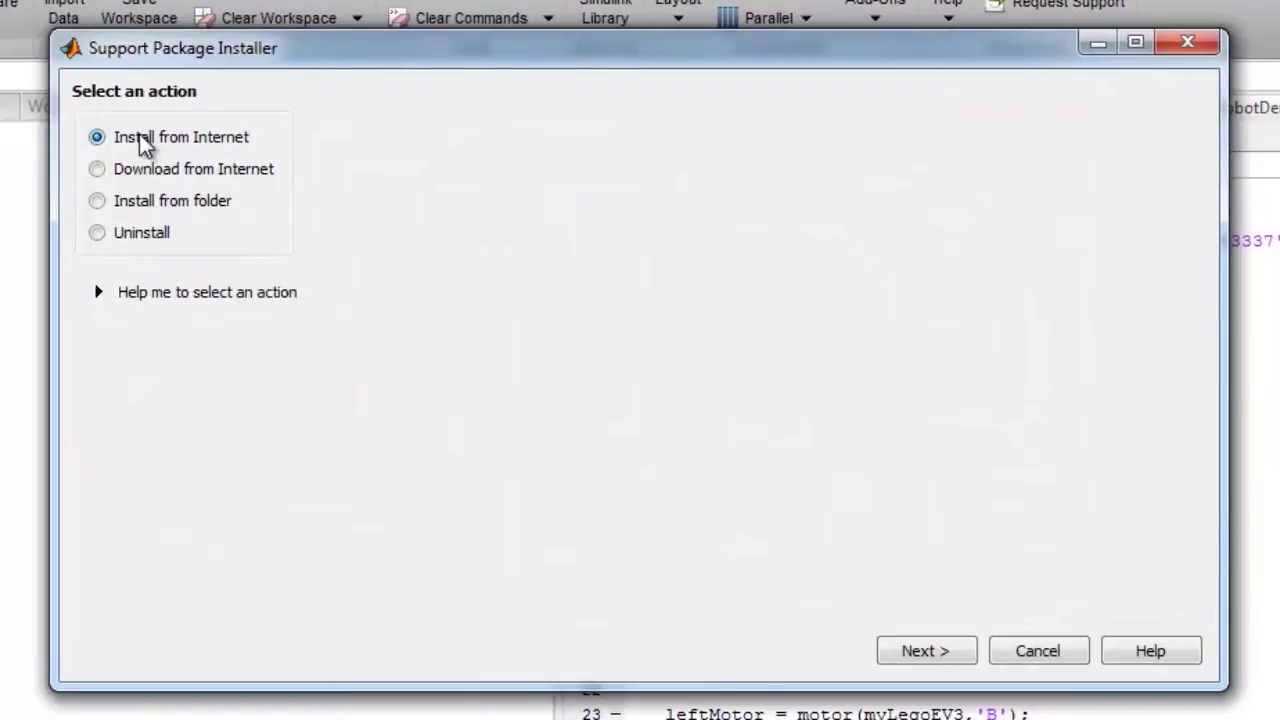
Choose the LEGO MINDSTORMS EV3 MATLAB package to install from the Internet.
click(962, 660)
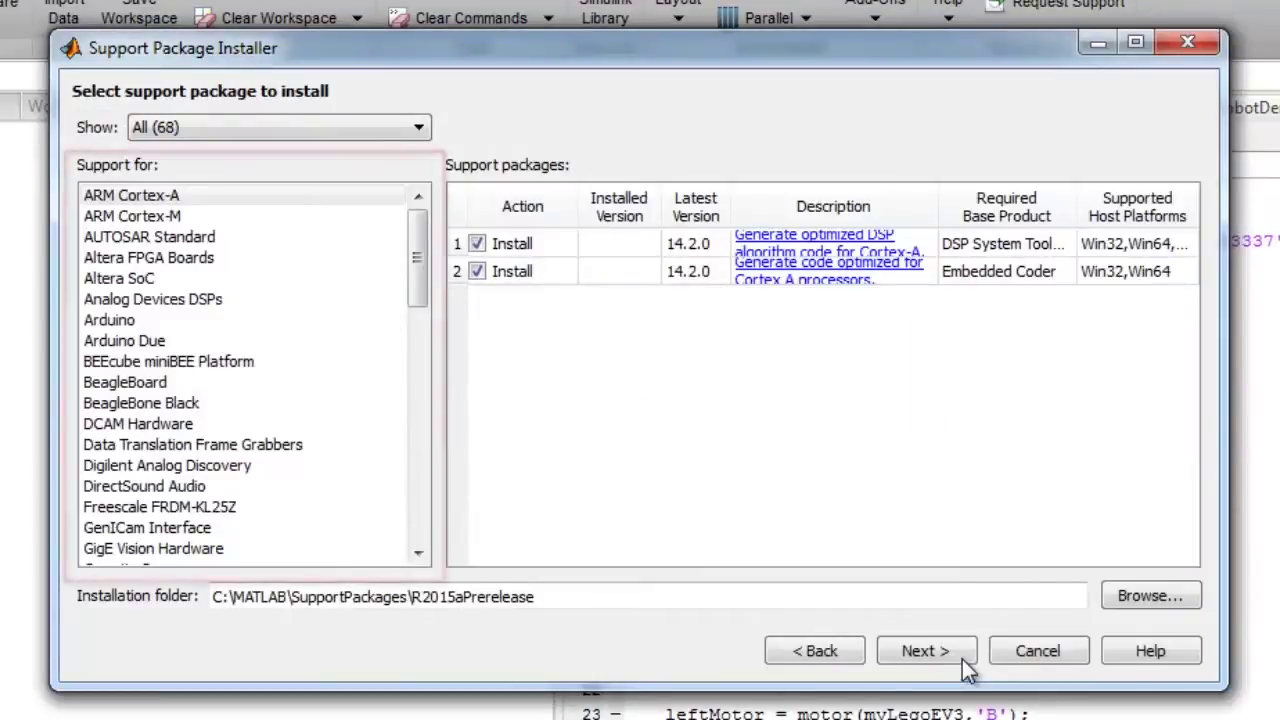
drag(425, 270, 427, 345)
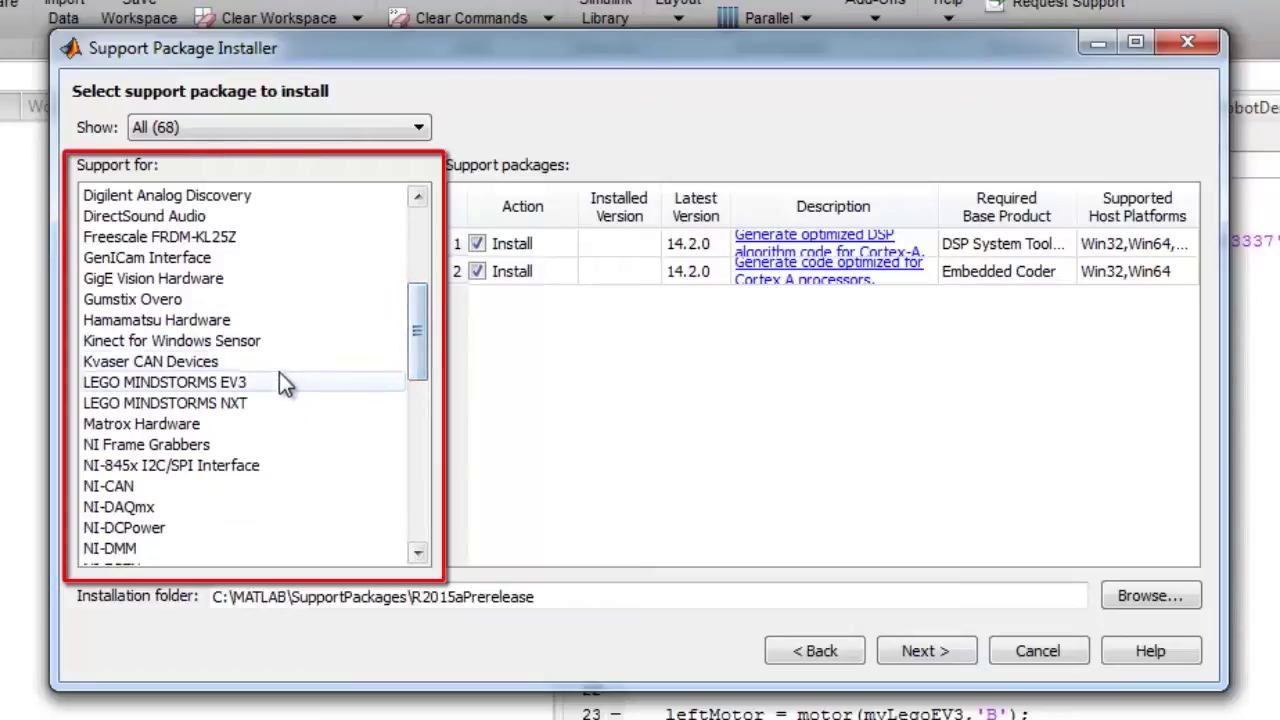
click(267, 382)
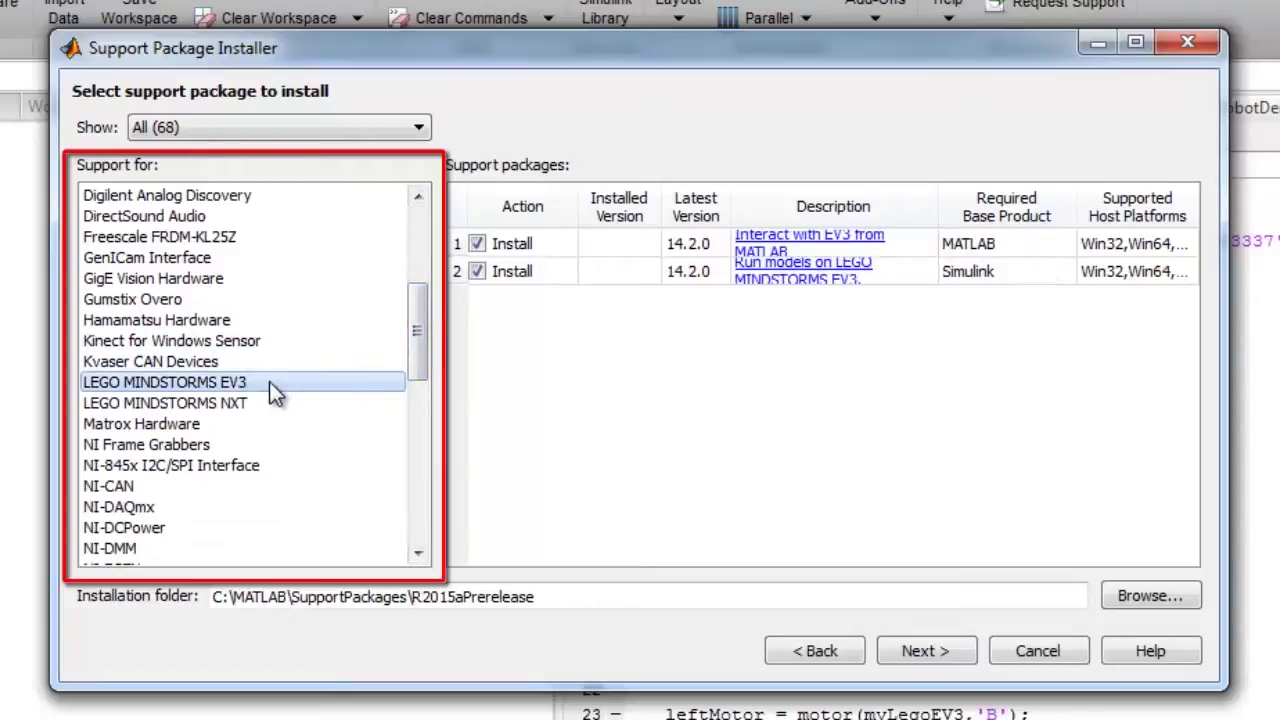
click(474, 244)
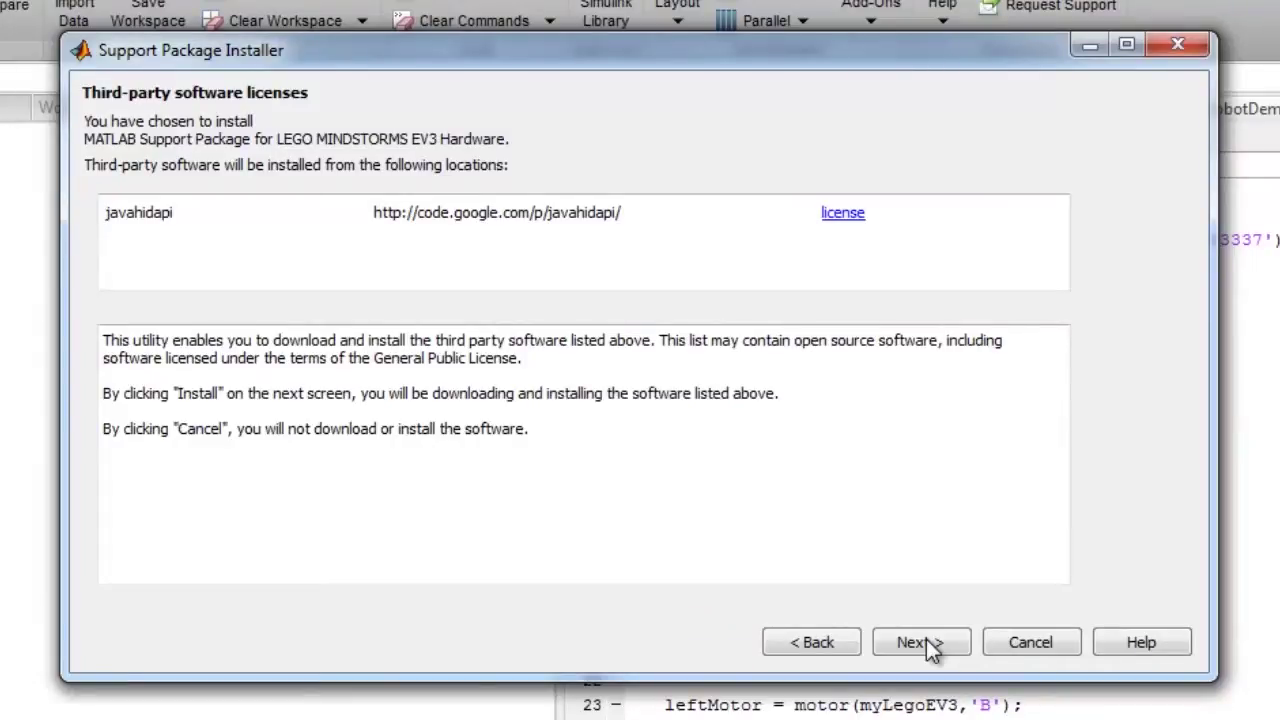
Accept the third-party licenses and install the LEGO MINDSTORMS EV3 support package.
click(926, 645)
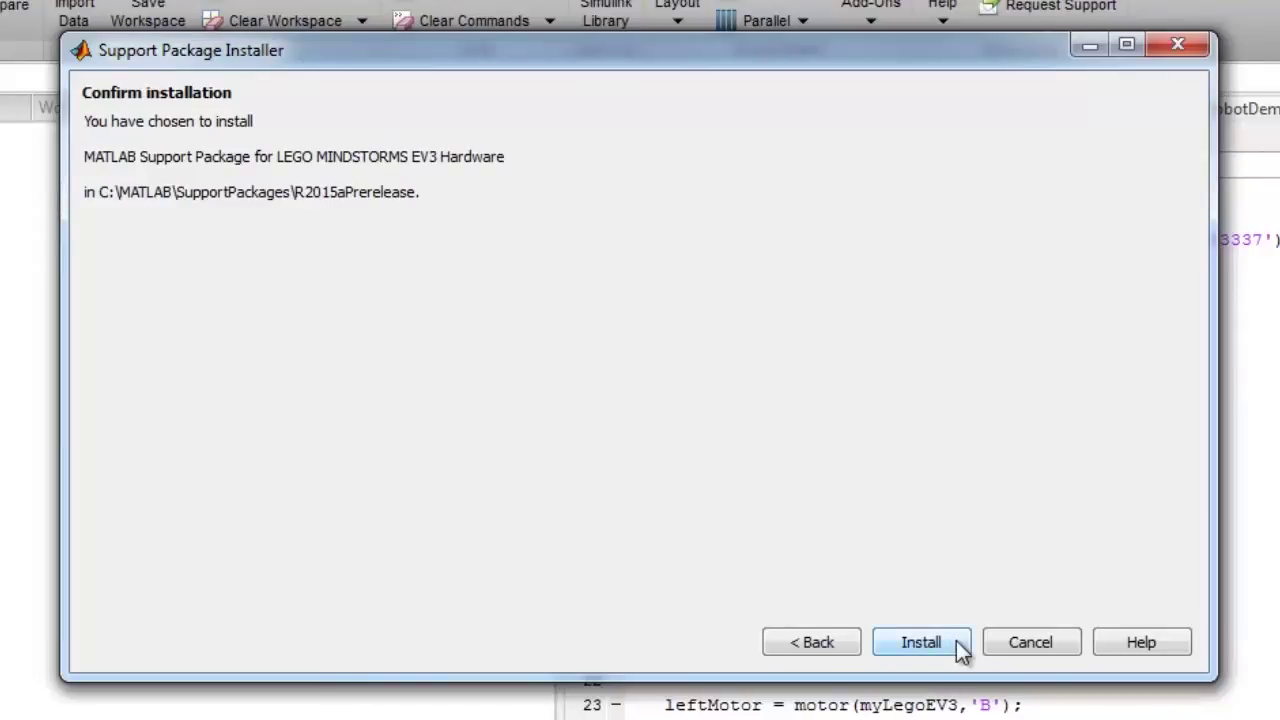
click(956, 642)
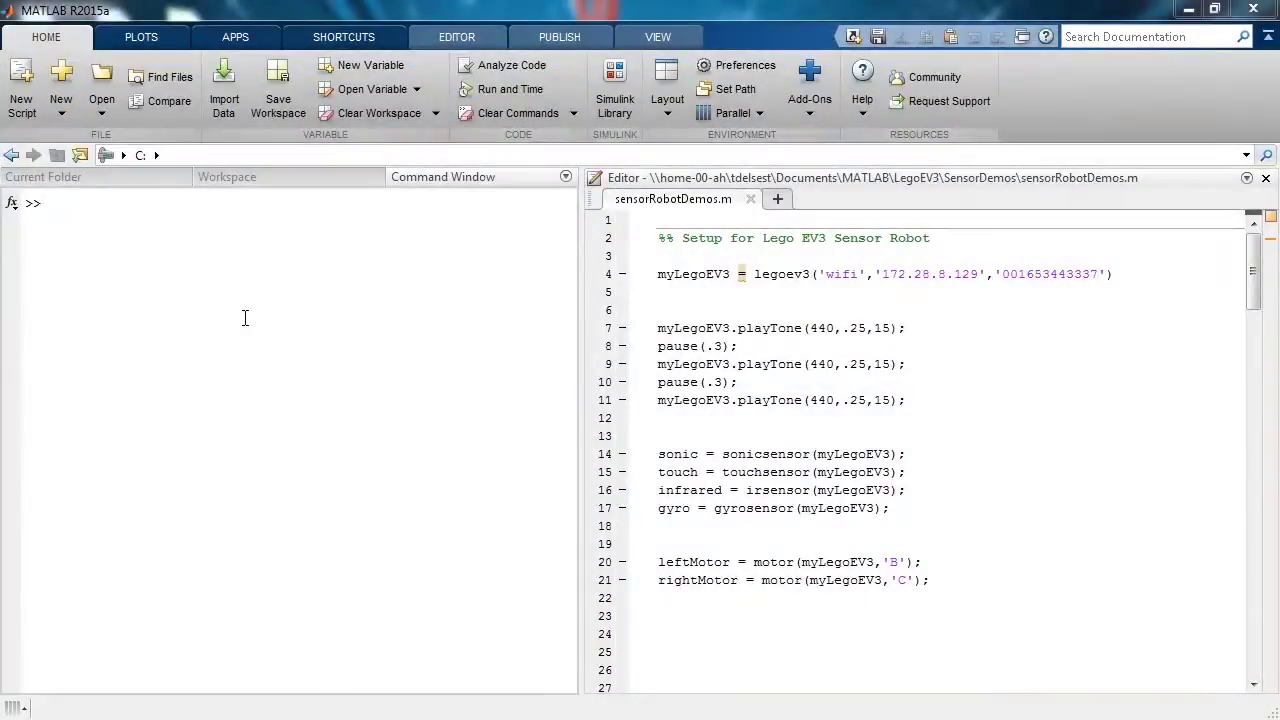
Evaluate the legoev3 line 4 in the Editor to create myLegoEV3 over WiFi.
click(245, 318)
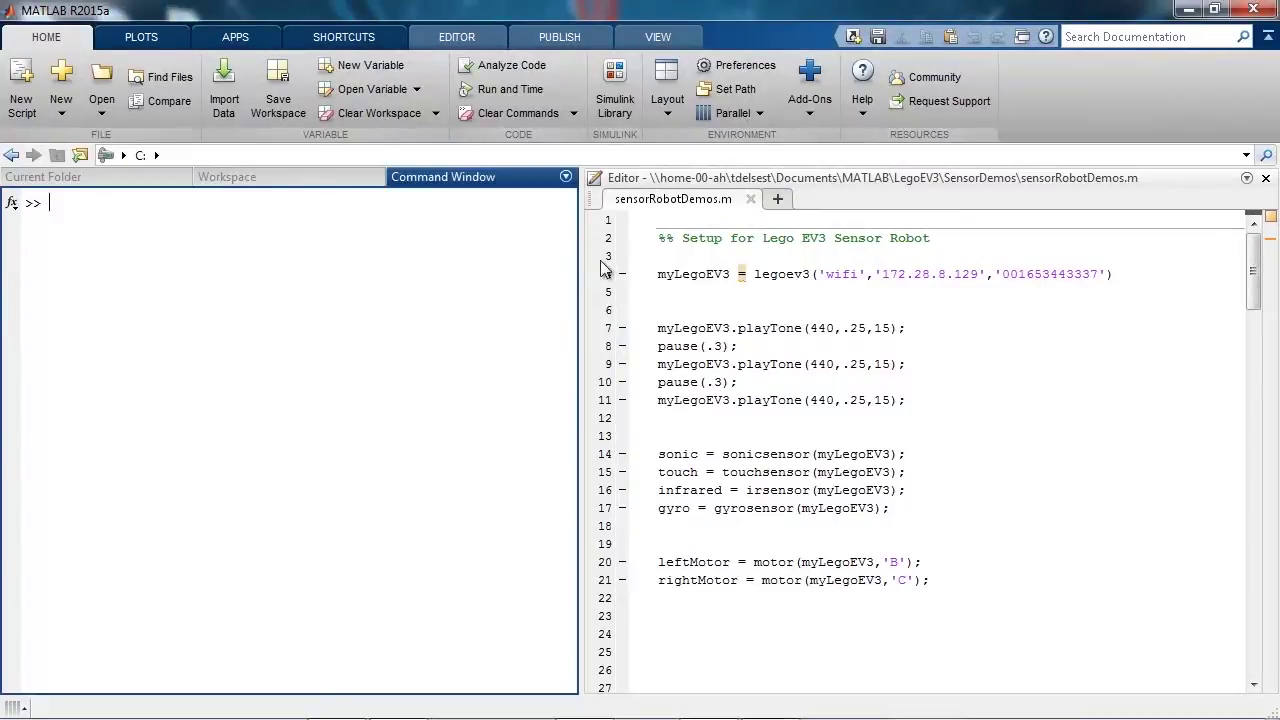
mouse_move(659, 274)
mouse_down()
mouse_move(1127, 274)
mouse_move(1114, 276)
mouse_up()
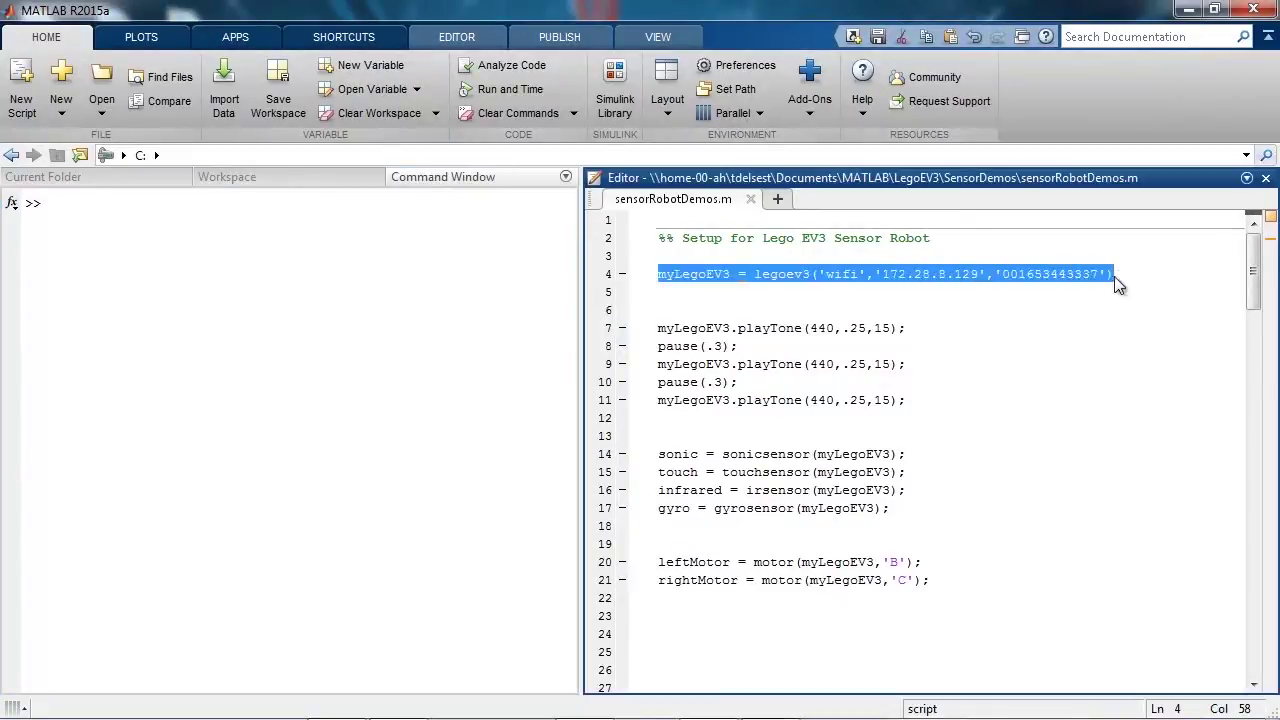
right_click(953, 276)
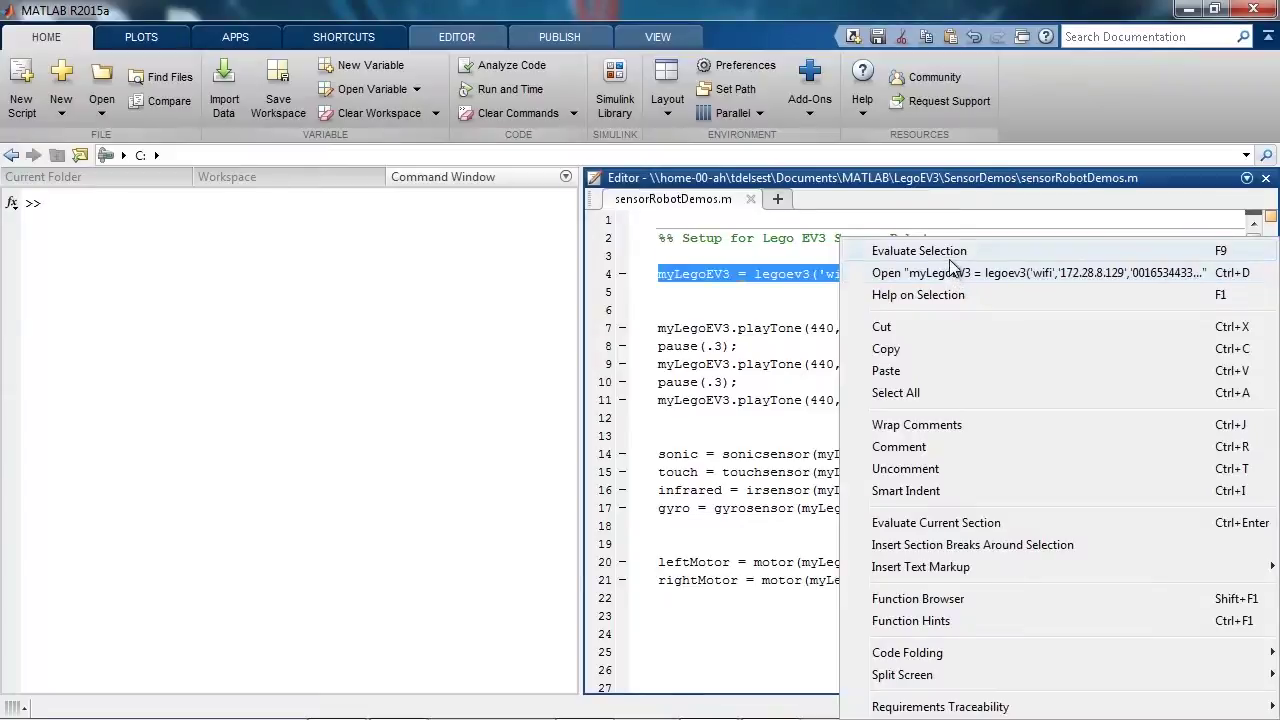
click(952, 252)
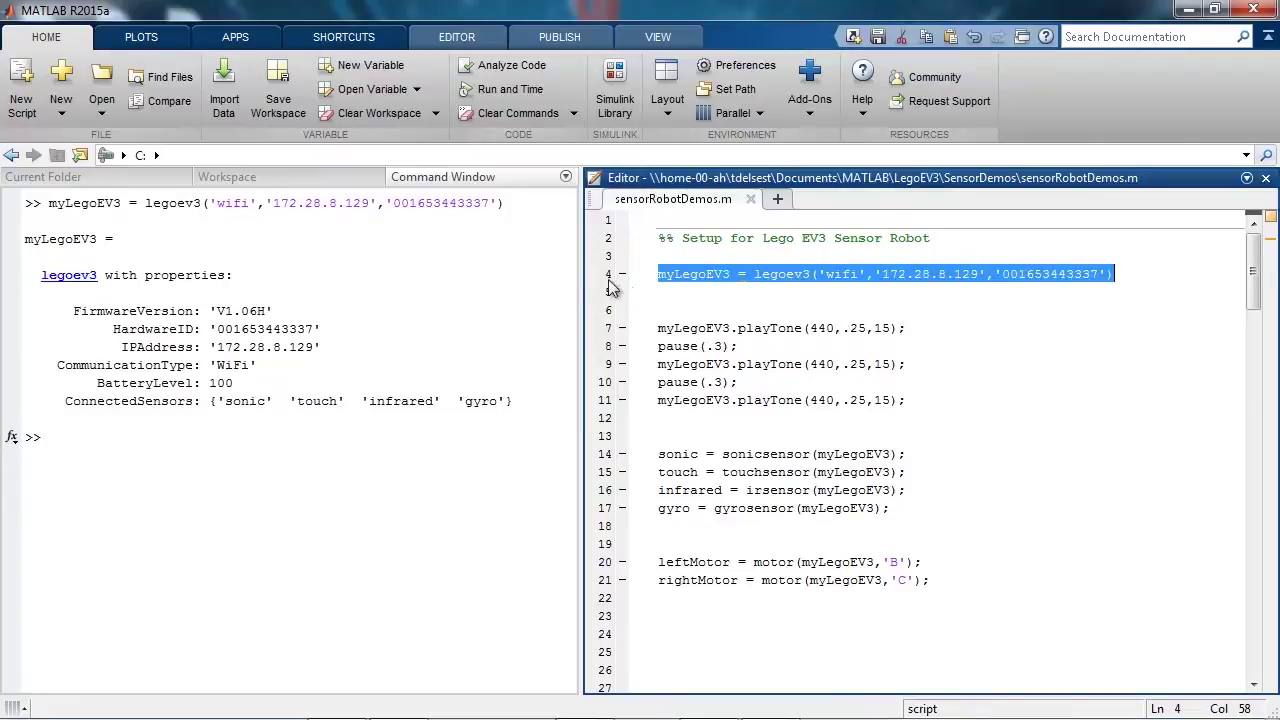
click(659, 329)
Evaluate lines 7–11 so the EV3 plays three tones with pauses.
drag(659, 329, 906, 400)
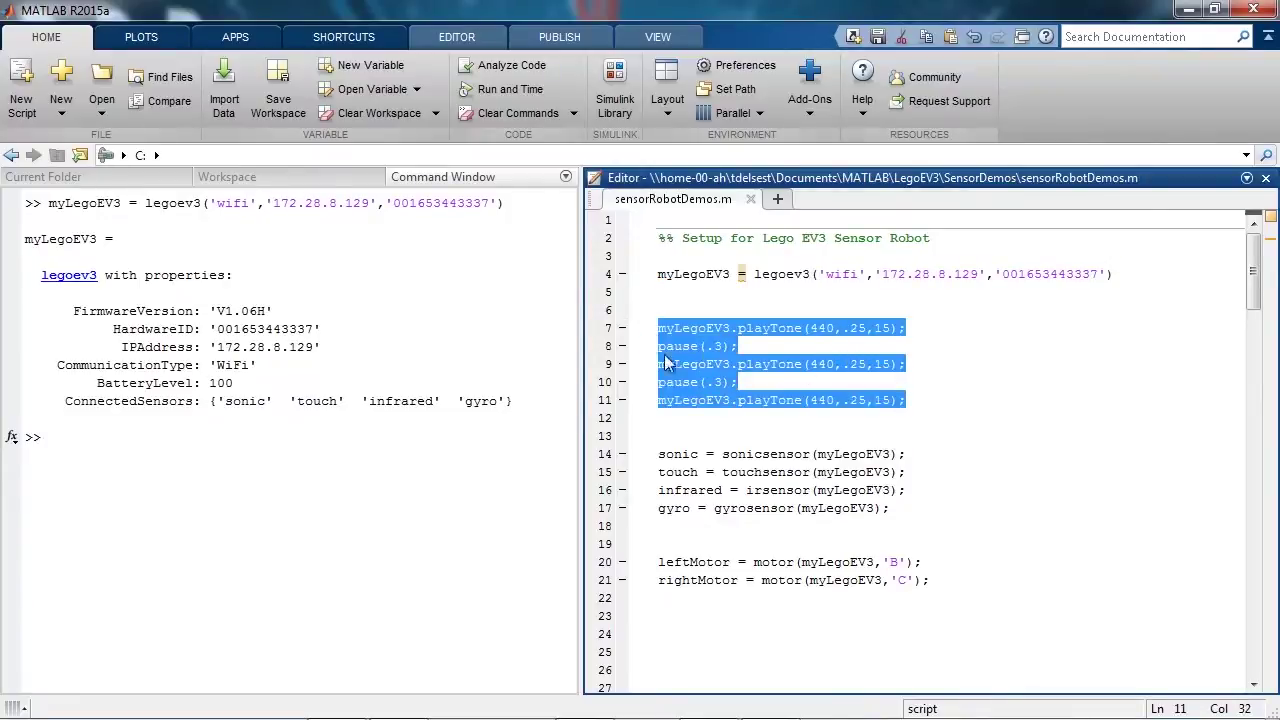
right_click(711, 373)
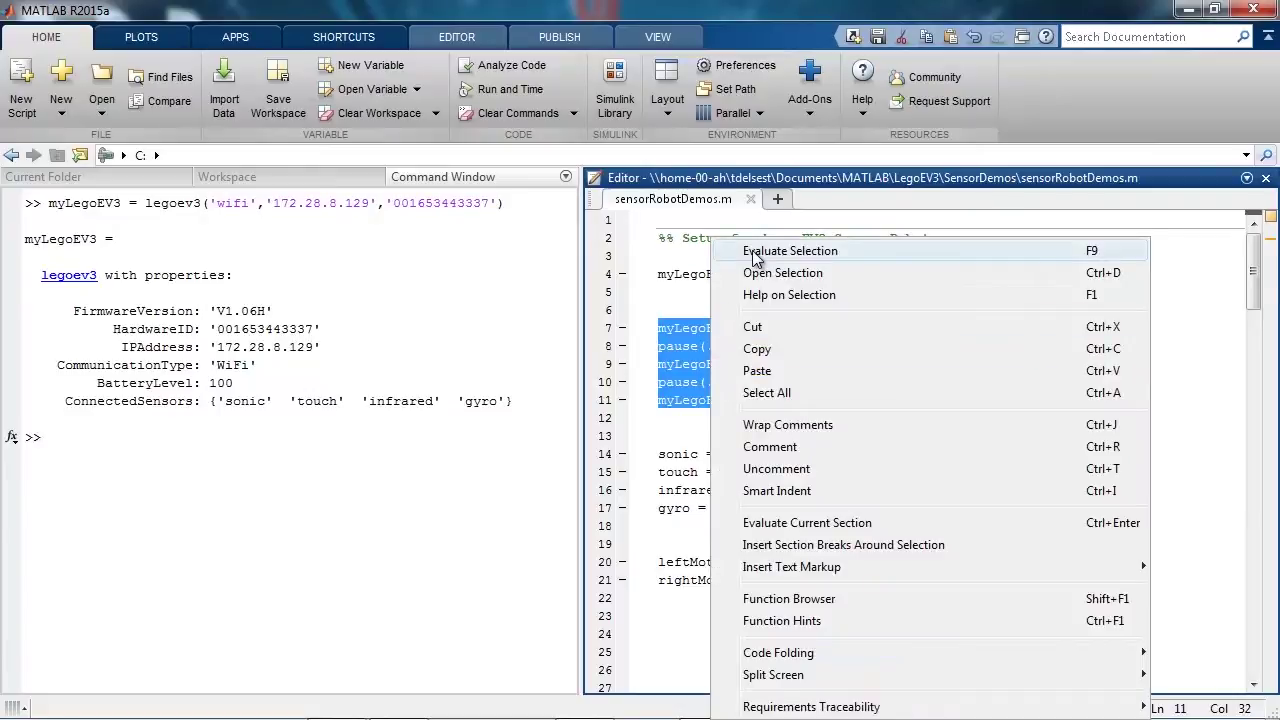
click(754, 252)
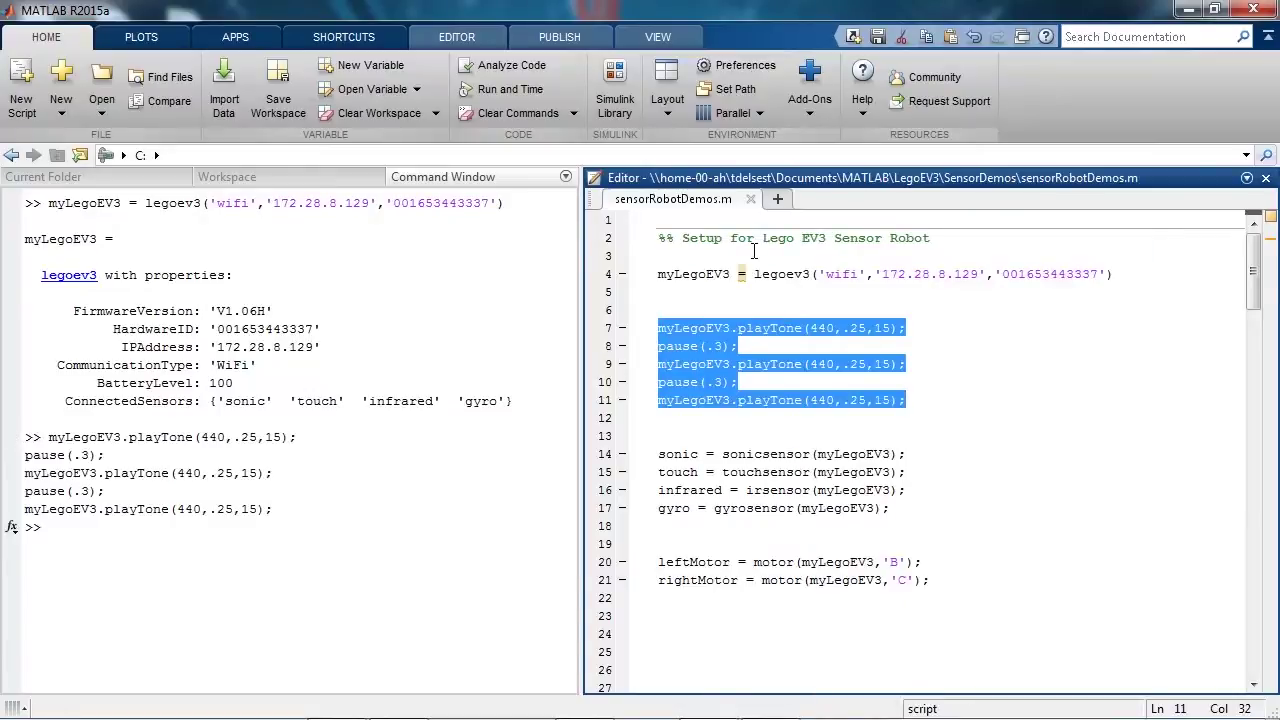